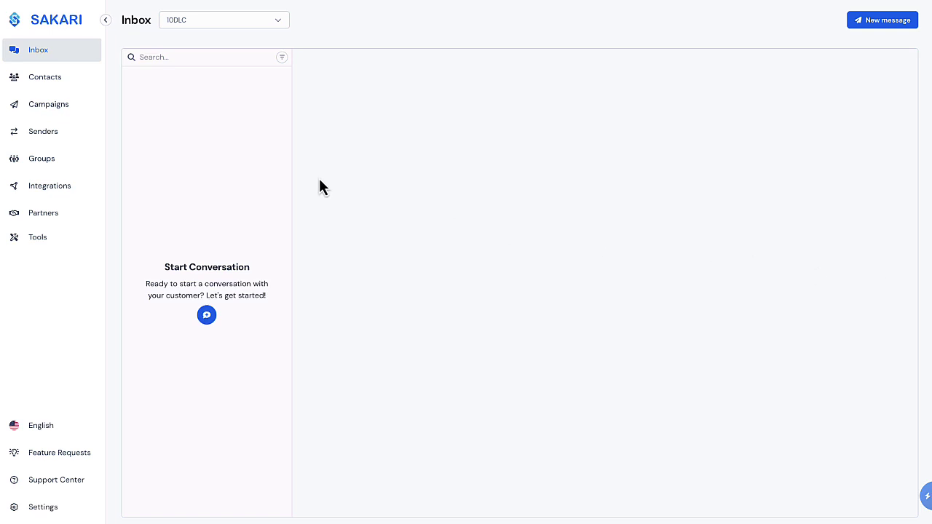
Step: Start a campaign named "Daily Campaign", described as "Daily messaging campaign to all active customers.", using the 10DLC outbound number group
{"action": "left_click", "coordinate": [45, 112]}
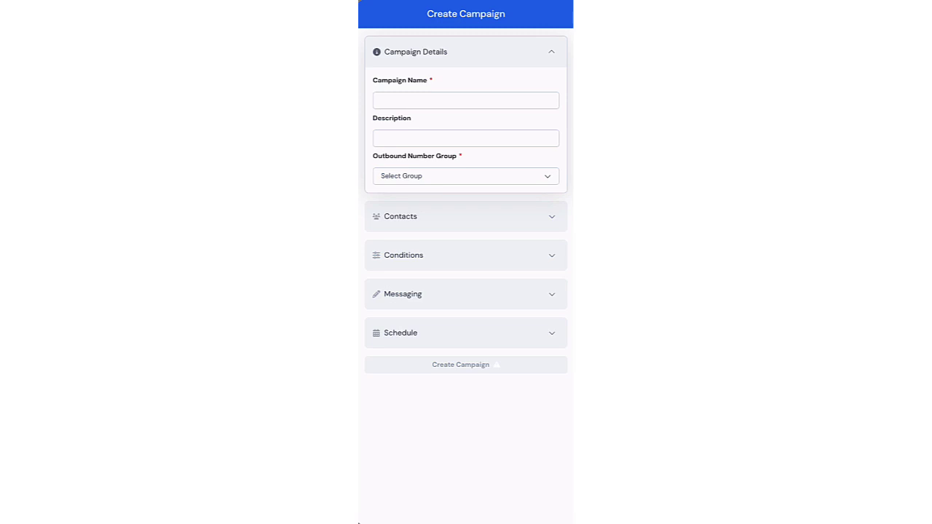
{"action": "left_click", "coordinate": [413, 100]}
{"action": "type", "text": "Daily Campaign"}
{"action": "left_click", "coordinate": [397, 140]}
{"action": "type", "text": "Daily messaging campaign to all active customers."}
{"action": "left_click", "coordinate": [539, 180]}
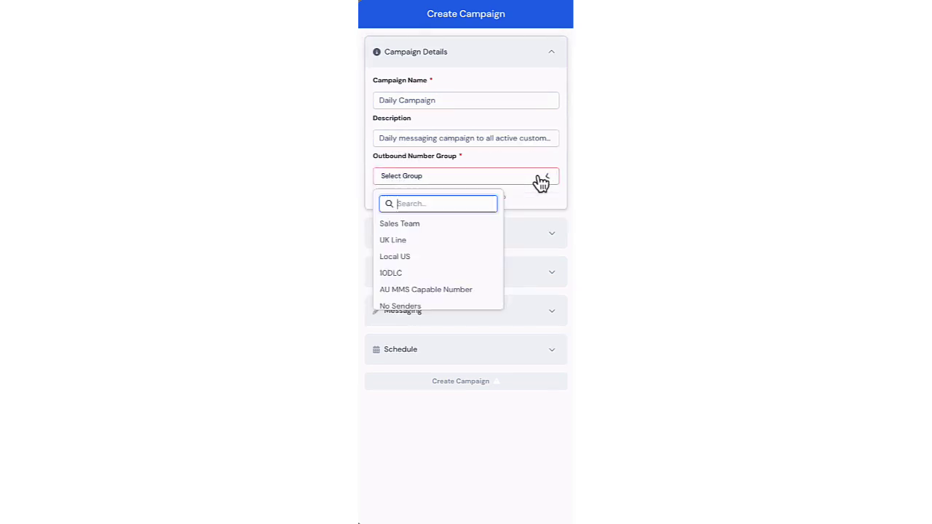
{"action": "left_click", "coordinate": [410, 273]}
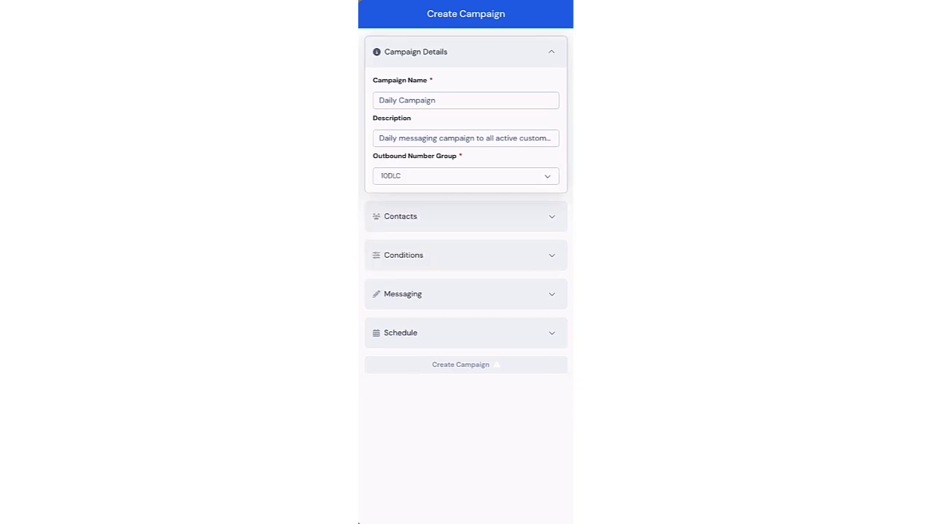
Step: Keep All Contacts as the campaign audience and add a condition that Country equals United States
{"action": "left_click", "coordinate": [551, 219]}
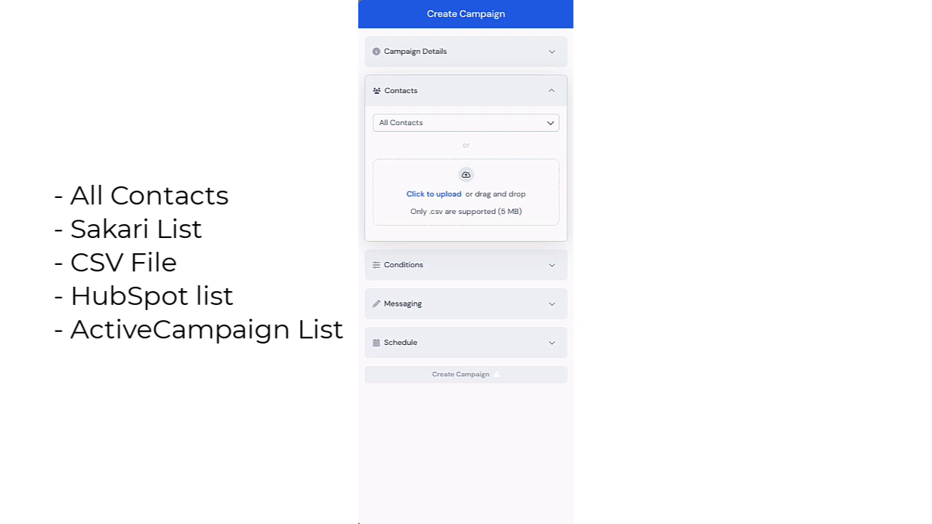
{"action": "left_click", "coordinate": [561, 267]}
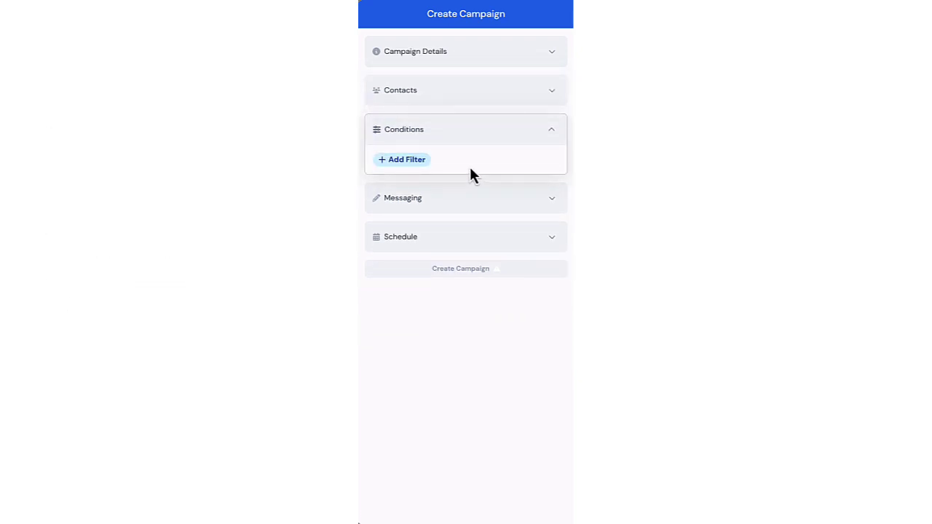
{"action": "left_click", "coordinate": [409, 161]}
{"action": "left_click", "coordinate": [415, 166]}
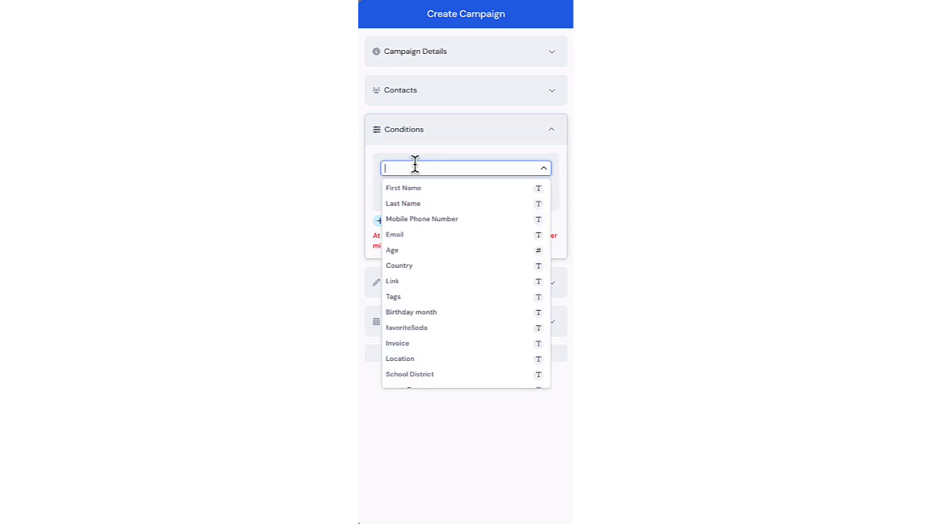
{"action": "left_click", "coordinate": [413, 266]}
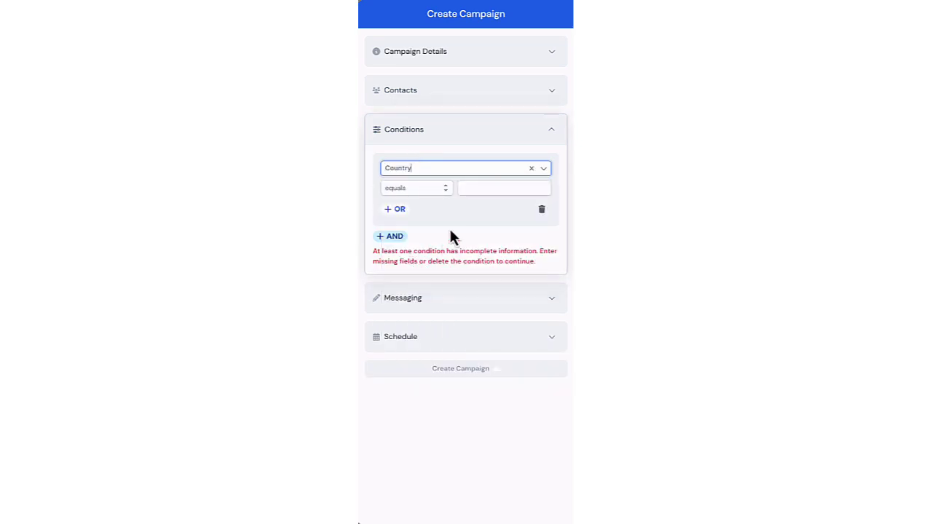
{"action": "left_click", "coordinate": [481, 188]}
{"action": "type", "text": "United S"}
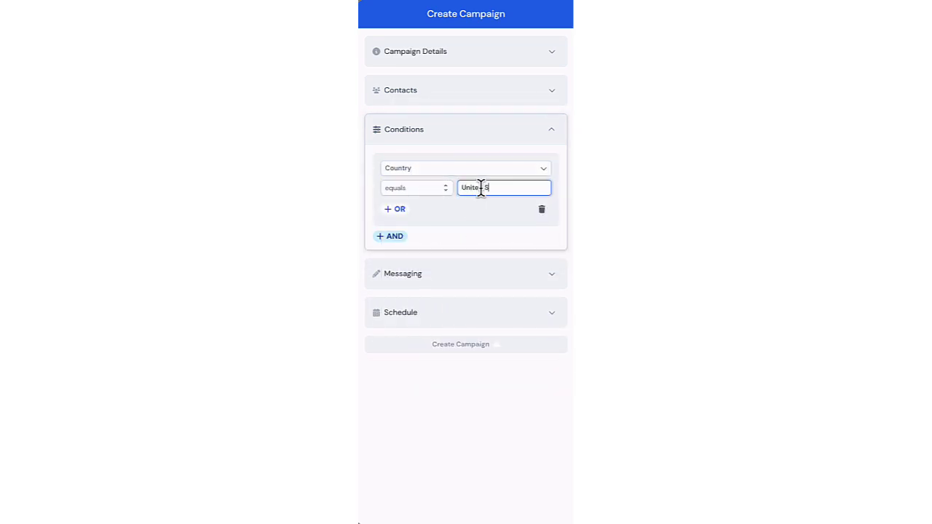
{"action": "type", "text": "tates"}
Step: Add Canada as an alternative value in the Country condition
{"action": "left_click", "coordinate": [399, 210]}
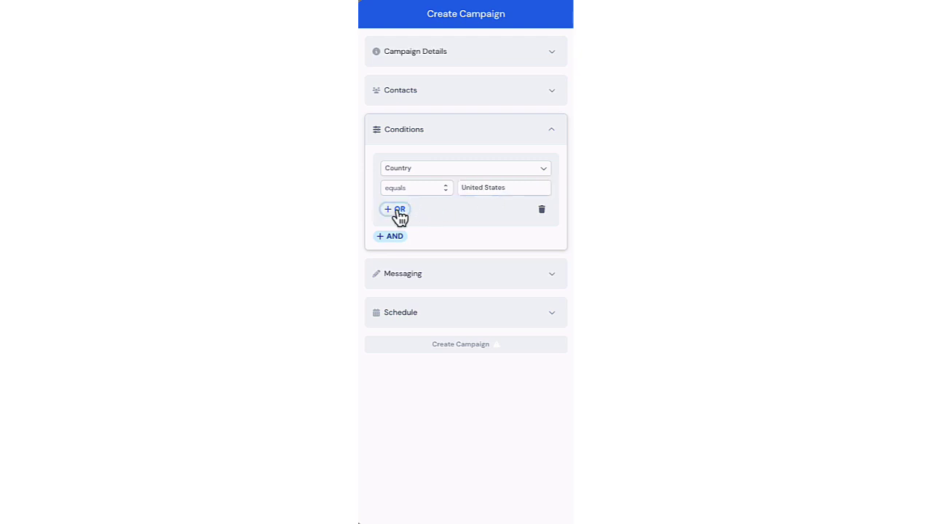
{"action": "left_click", "coordinate": [455, 208]}
{"action": "type", "text": "Can"}
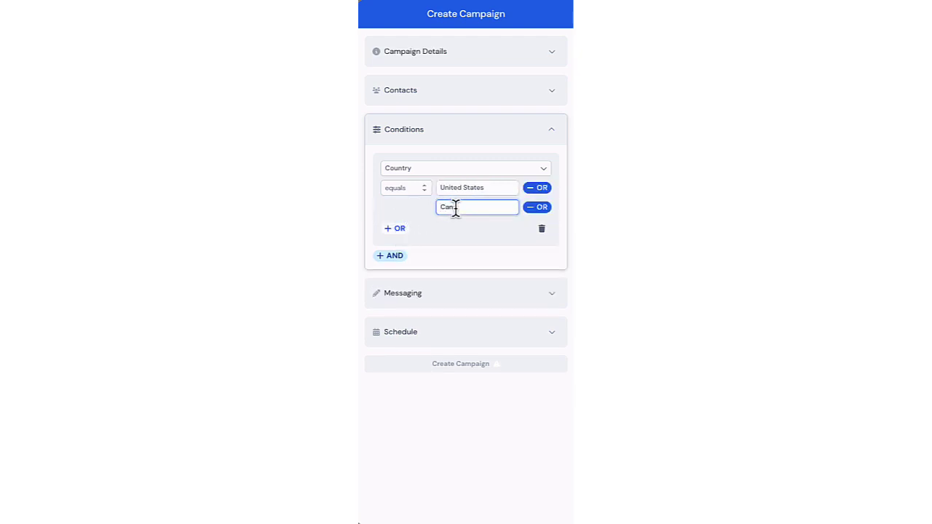
{"action": "type", "text": "ada"}
Step: Add a second required condition that Tags equals Active
{"action": "left_click", "coordinate": [397, 256]}
{"action": "left_click", "coordinate": [402, 263]}
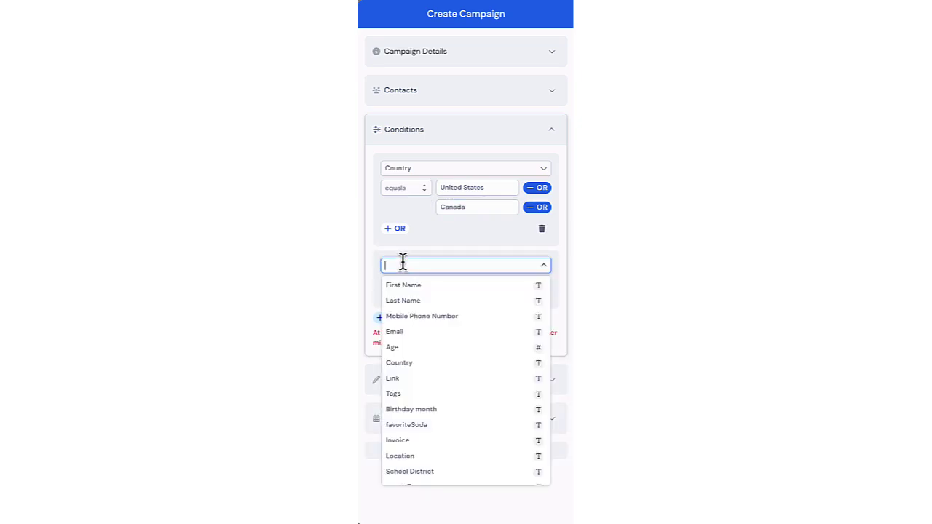
{"action": "left_click", "coordinate": [394, 394]}
{"action": "left_click", "coordinate": [476, 285]}
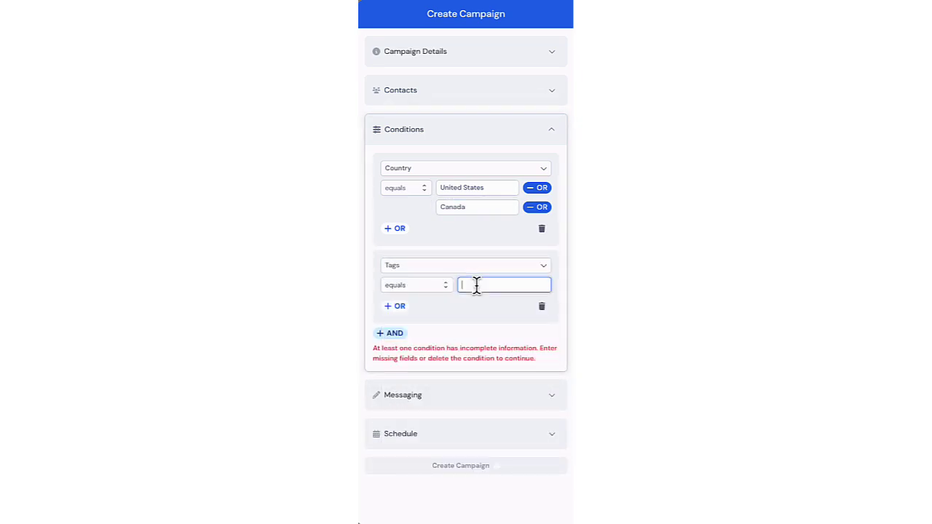
{"action": "type", "text": "Active"}
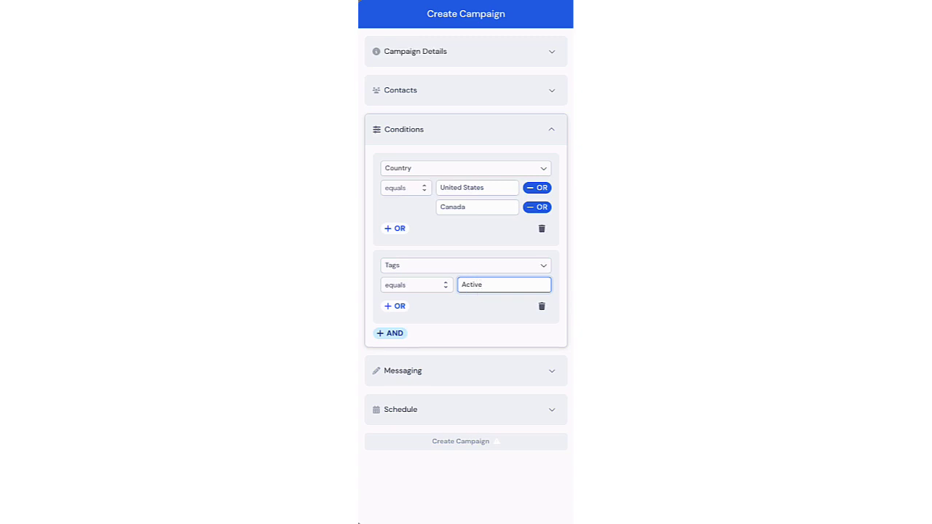
{"action": "key", "text": "Tab"}
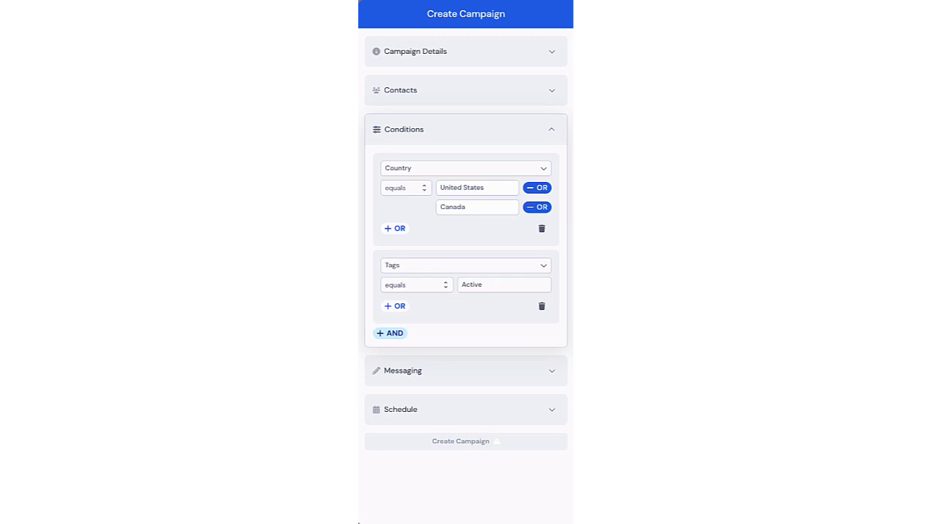
Step: Write the campaign message "Hi {{{firstName}}}"
{"action": "left_click", "coordinate": [555, 374]}
{"action": "left_click", "coordinate": [448, 212]}
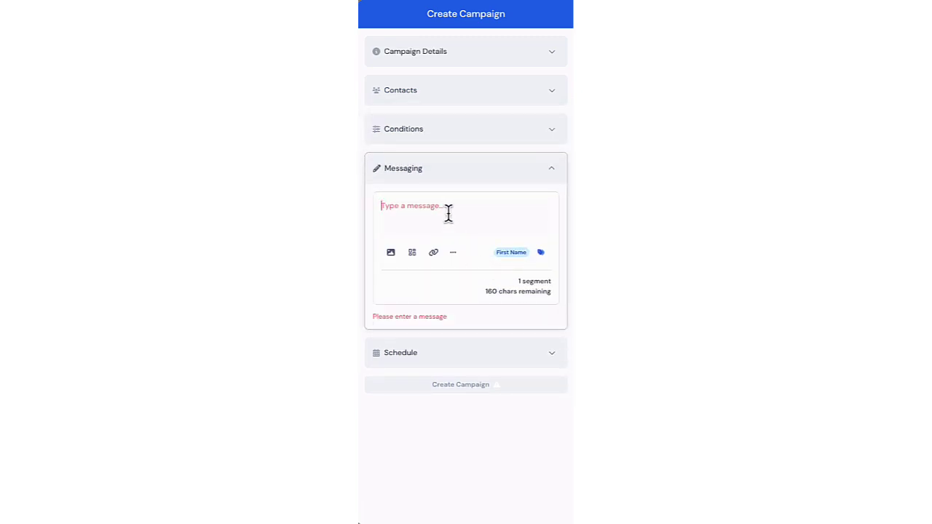
{"action": "type", "text": "Hi {{{firstName}}}"}
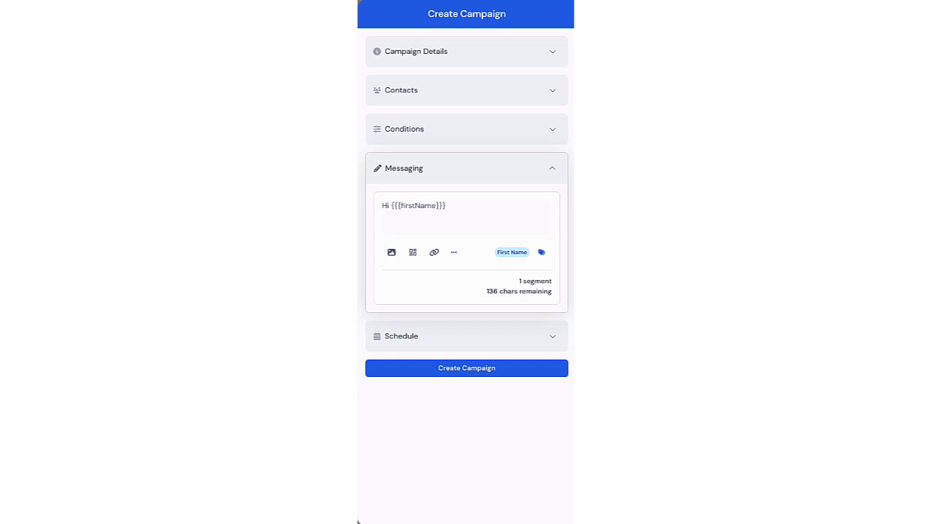
Step: Try the Vet PickUp template as the campaign message and append a tracked link to it
{"action": "left_click", "coordinate": [392, 252]}
{"action": "left_click", "coordinate": [414, 254]}
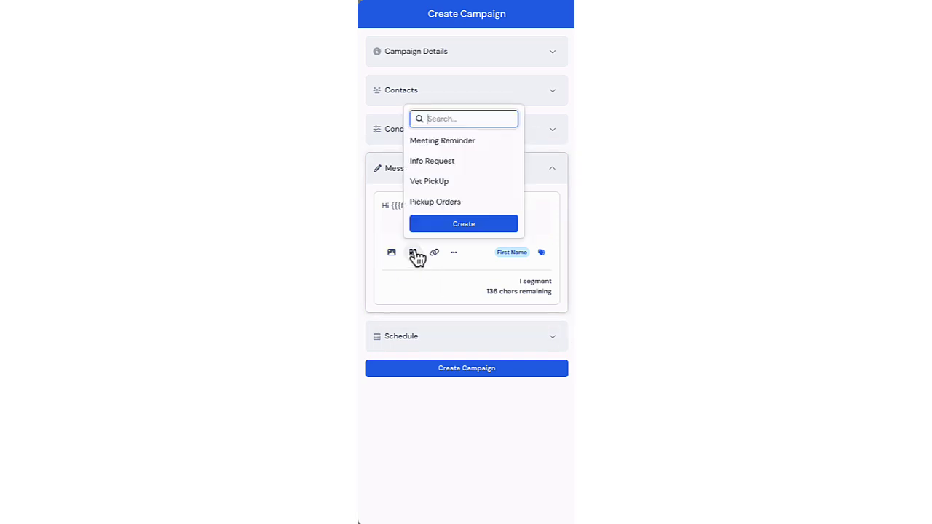
{"action": "left_click", "coordinate": [427, 183]}
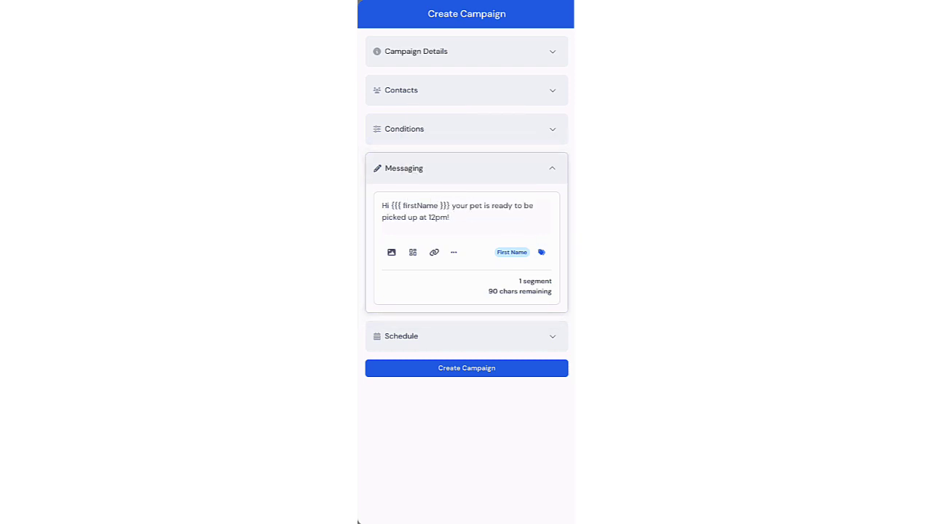
{"action": "left_click", "coordinate": [435, 252]}
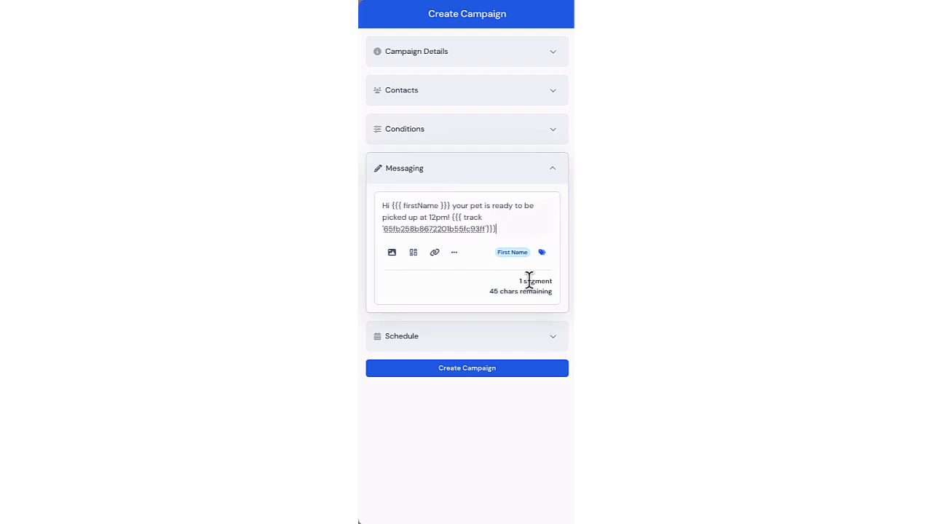
Step: Have the AI Assistant generate 3 messages from the example prompt "Describe the Harry Potter series in 140 characters"
{"action": "left_click", "coordinate": [460, 255]}
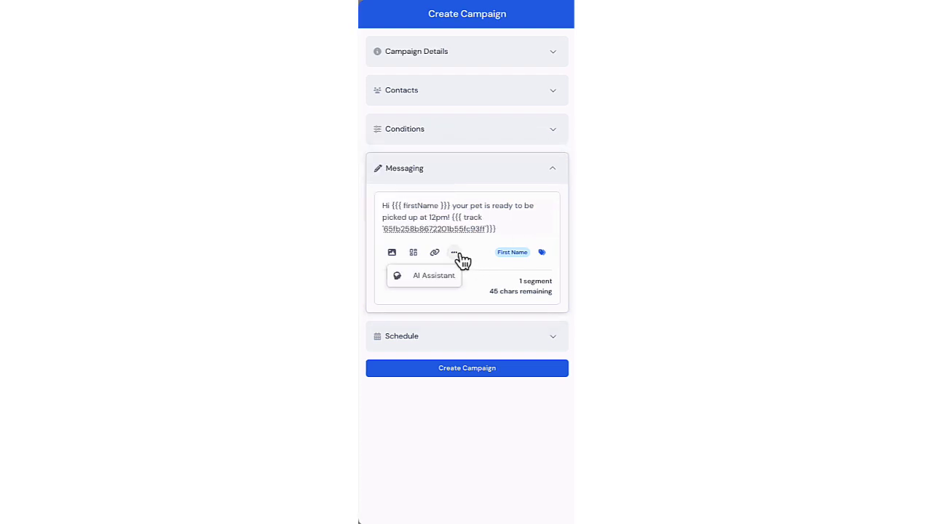
{"action": "left_click", "coordinate": [443, 281]}
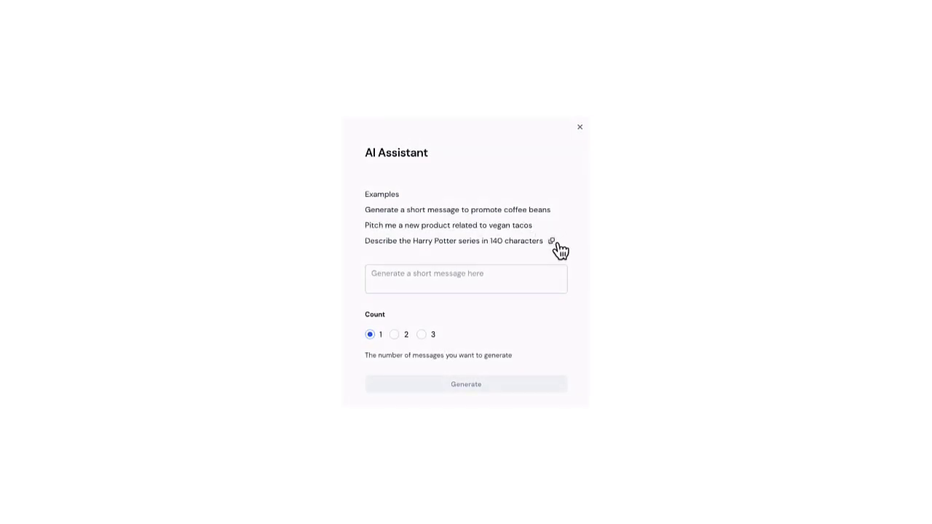
{"action": "left_click", "coordinate": [551, 241]}
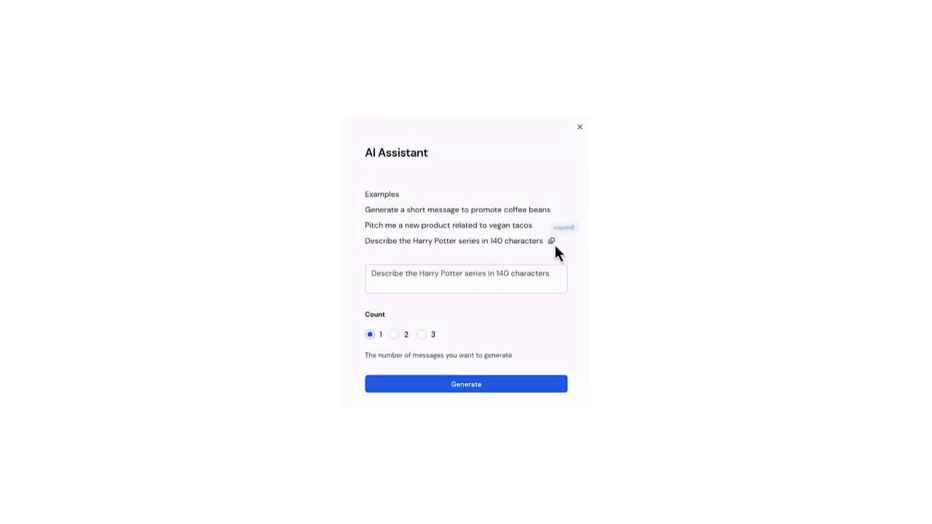
{"action": "left_click", "coordinate": [421, 334]}
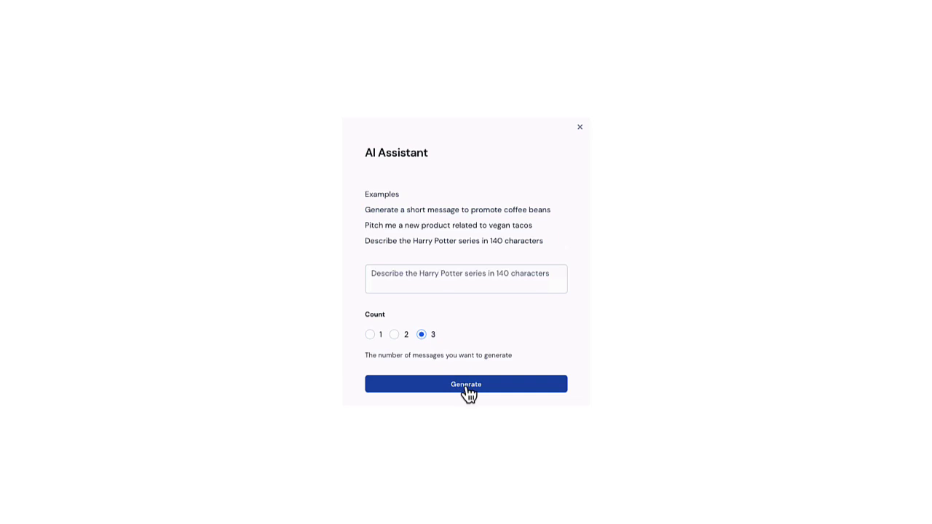
{"action": "left_click", "coordinate": [466, 385]}
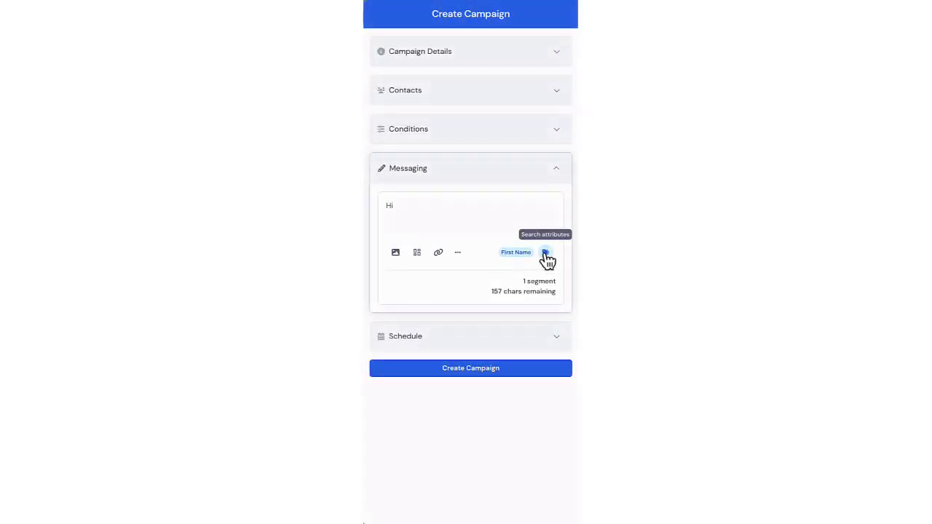
Step: Insert the First Name attribute after "Hi" in the message and open the Schedule settings
{"action": "left_click", "coordinate": [545, 254]}
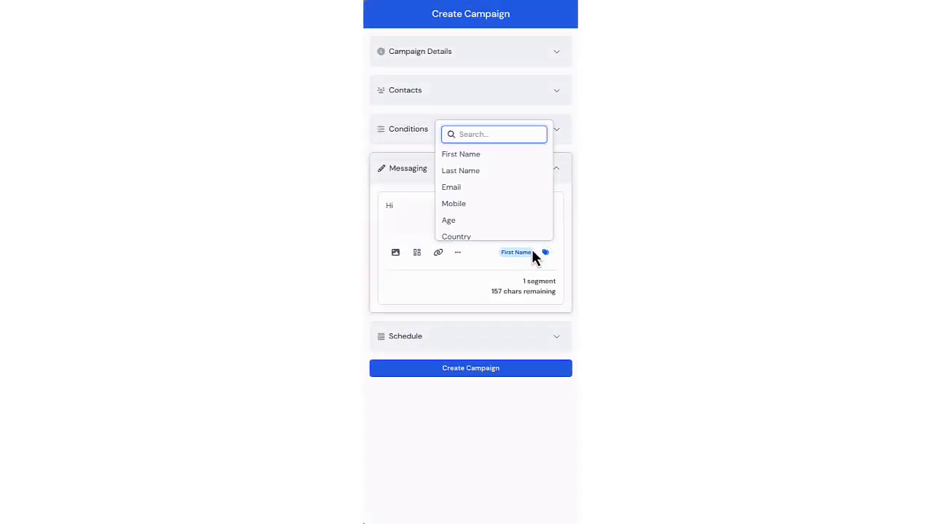
{"action": "left_click", "coordinate": [473, 154]}
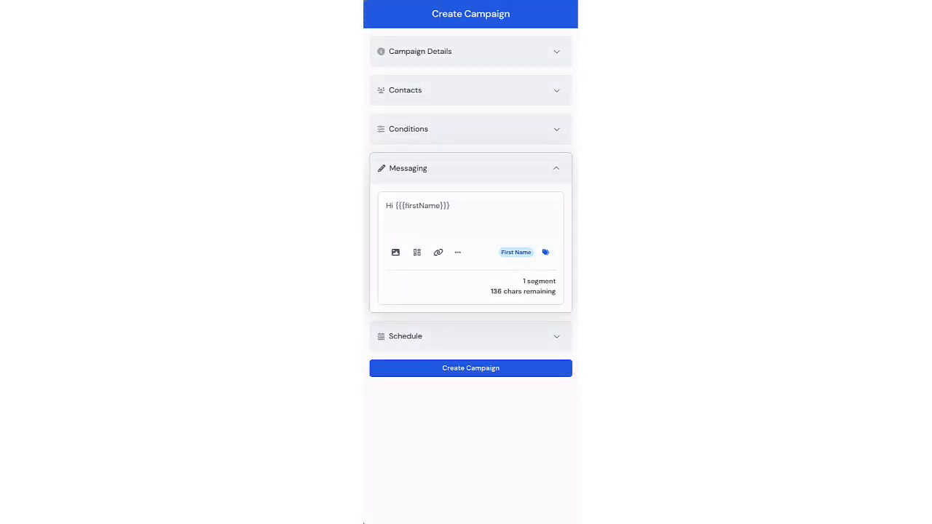
{"action": "left_click", "coordinate": [405, 335]}
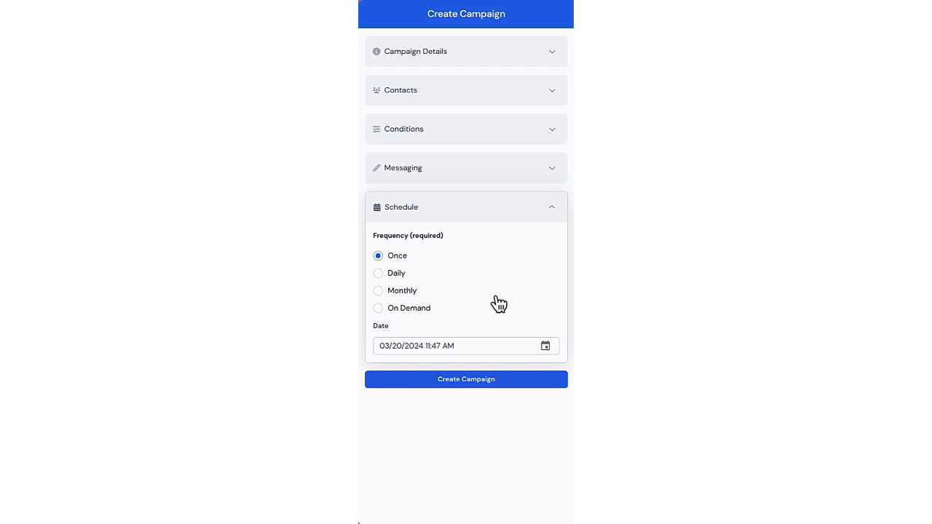
Step: Try a Daily frequency with Monday and Tuesday added, and a Monthly frequency, for the campaign schedule
{"action": "left_click", "coordinate": [379, 274]}
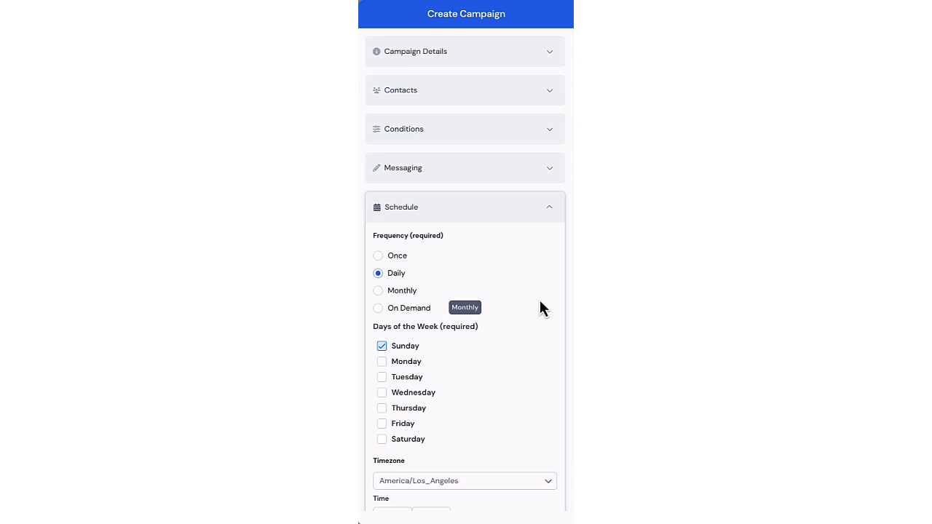
{"action": "left_click", "coordinate": [391, 366]}
{"action": "left_click", "coordinate": [386, 377]}
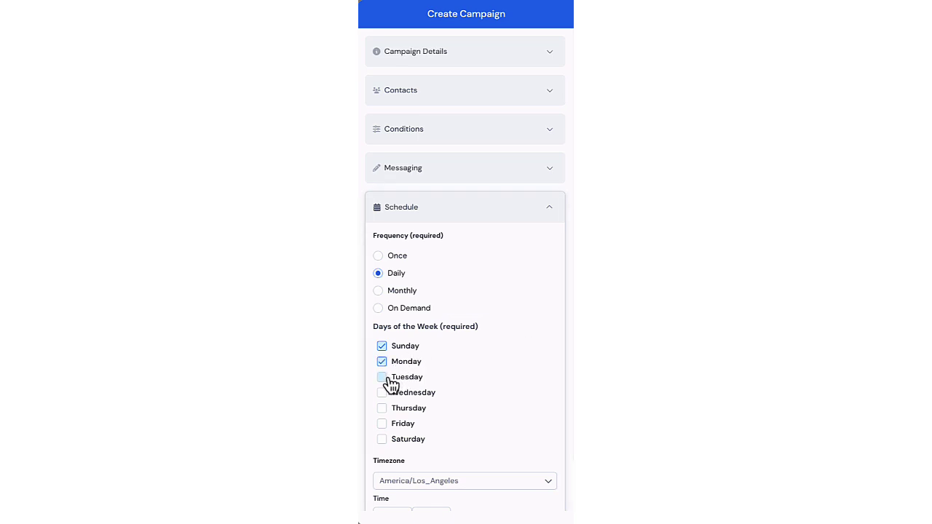
{"action": "left_click", "coordinate": [378, 291]}
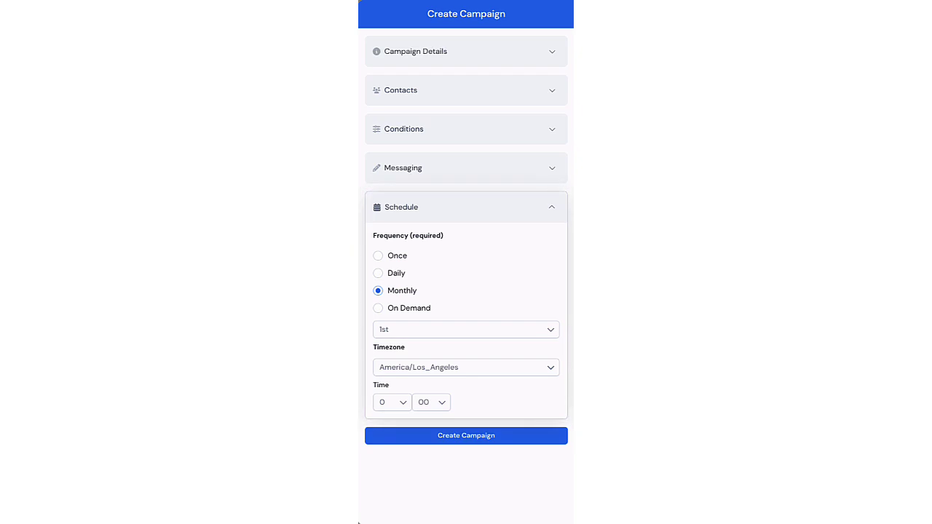
Step: Set the schedule frequency to On Demand and create the campaign
{"action": "left_click", "coordinate": [419, 310]}
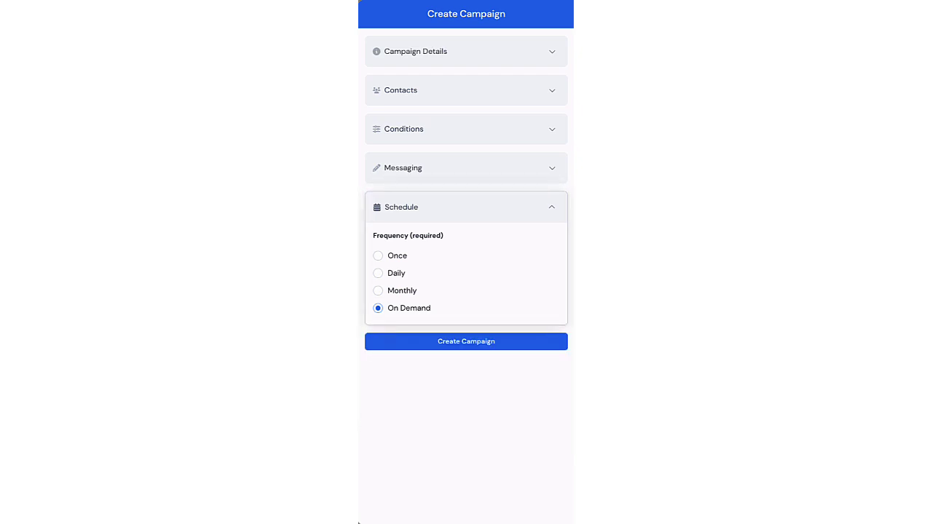
{"action": "left_click", "coordinate": [559, 340]}
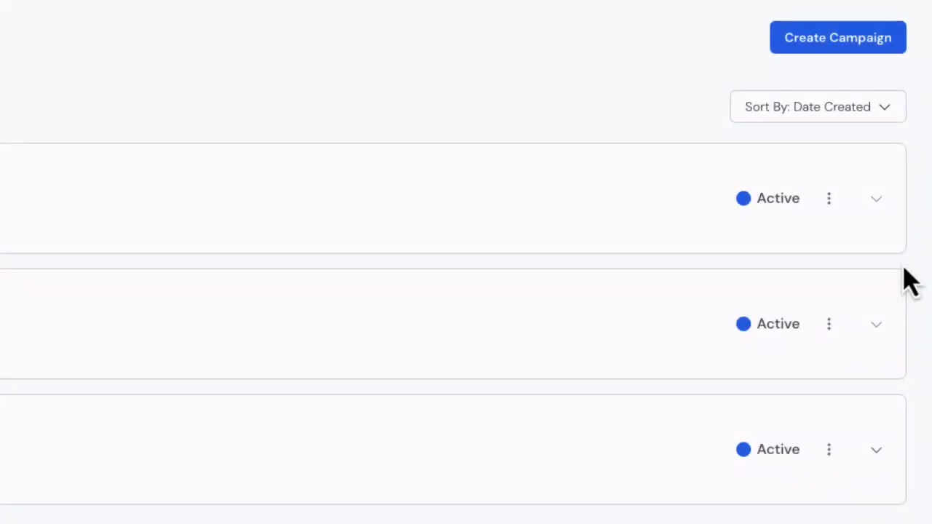
Step: Open the available actions for the first campaign in the list
{"action": "left_click", "coordinate": [829, 198]}
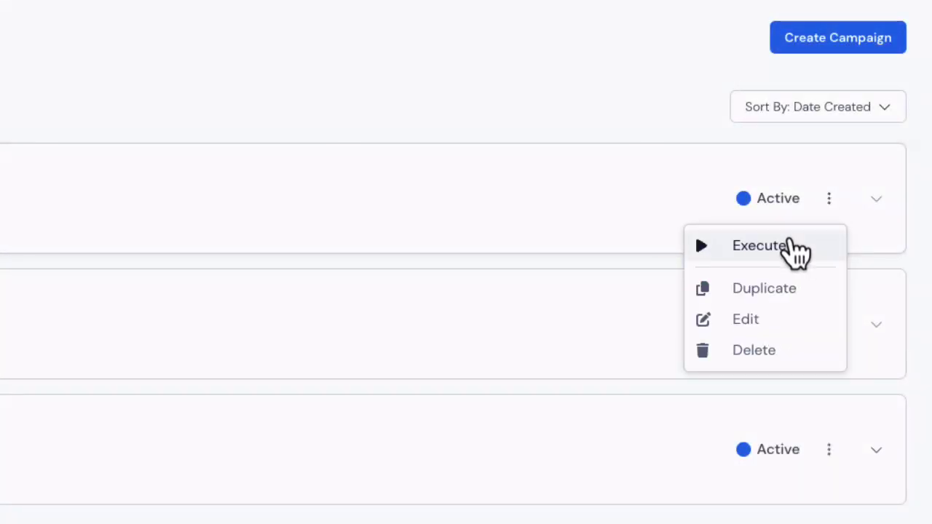